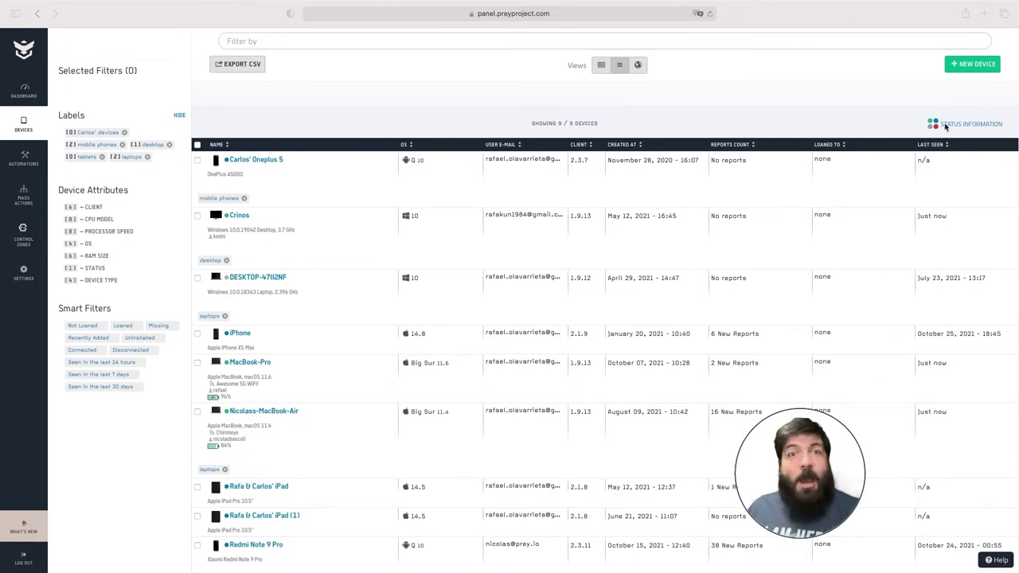
- Select the iPhone, the MacBook-Pro and both iPads in the device list
click(766, 125)
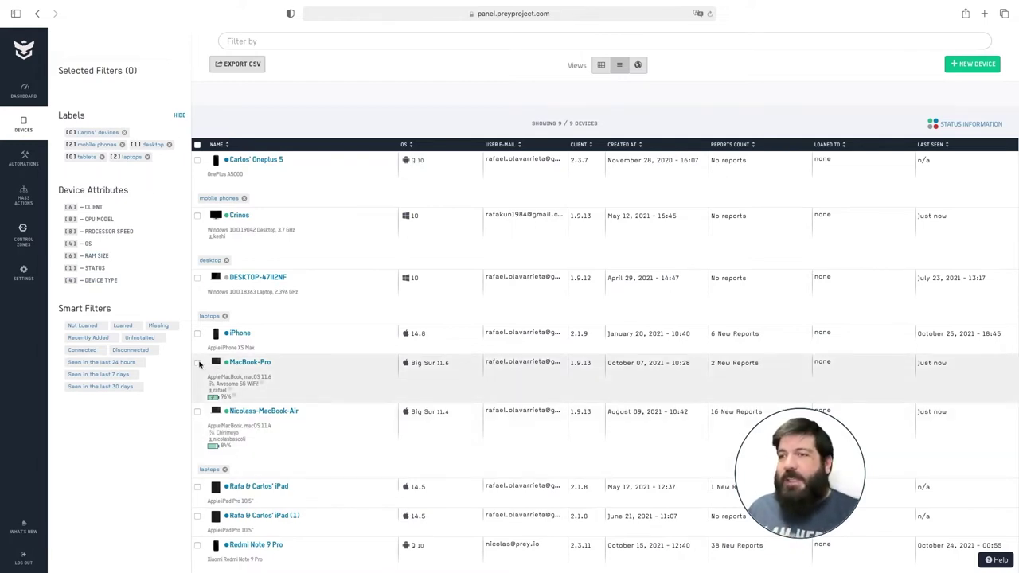
click(197, 334)
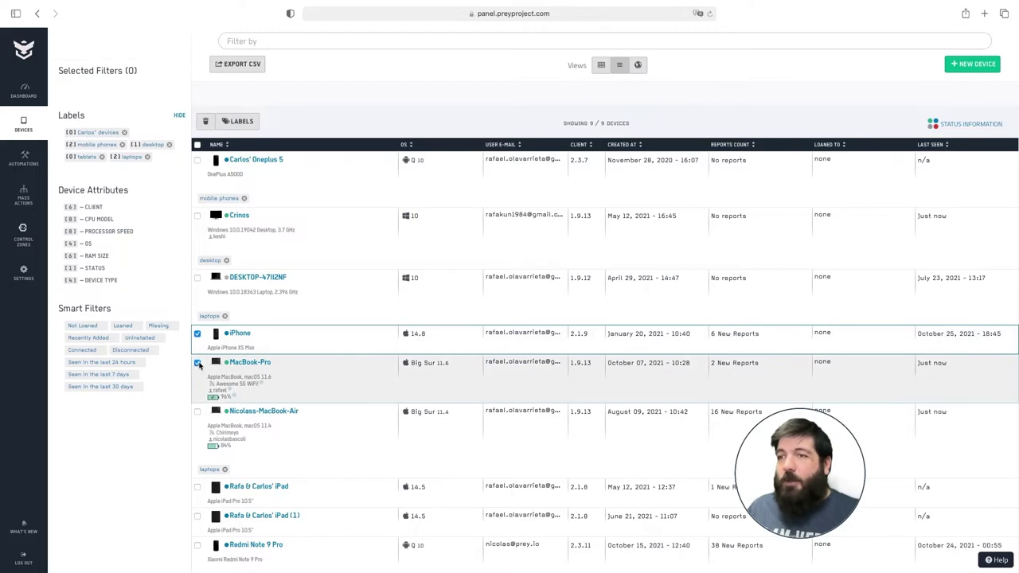
click(197, 363)
click(198, 487)
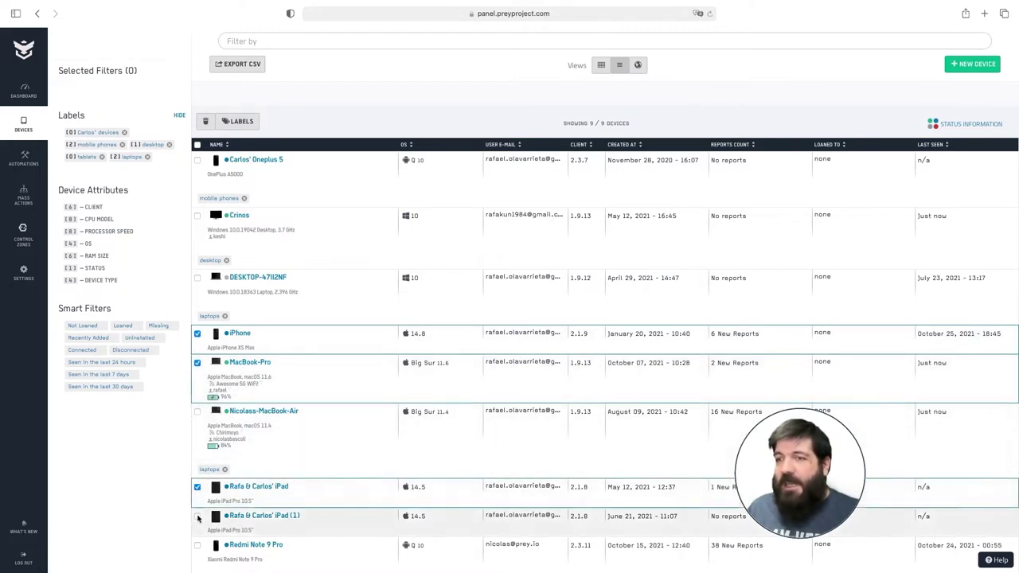
click(198, 516)
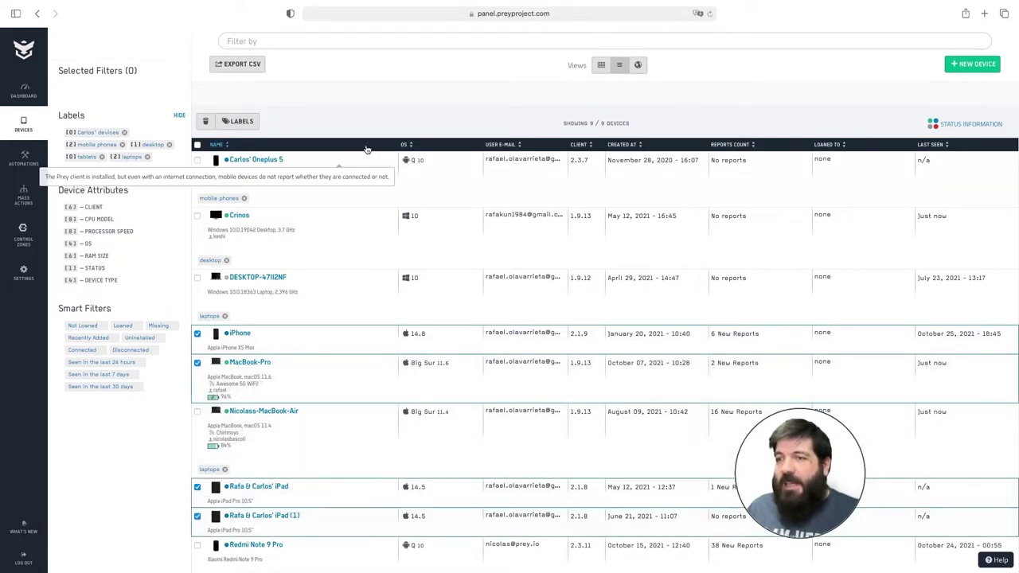
- Create a new label named for the owner's devices and apply it to the four selected devices
click(238, 122)
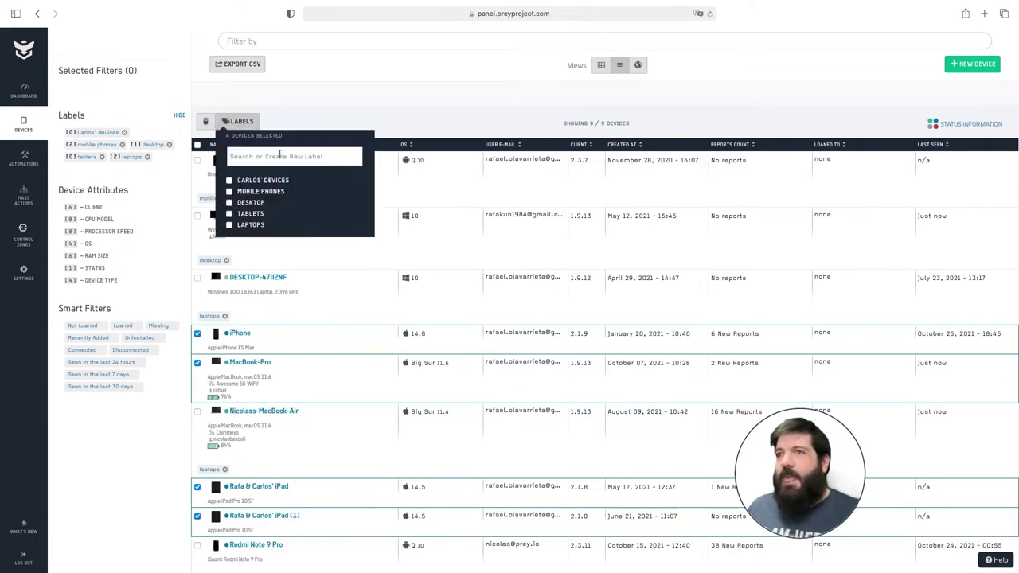
click(279, 154)
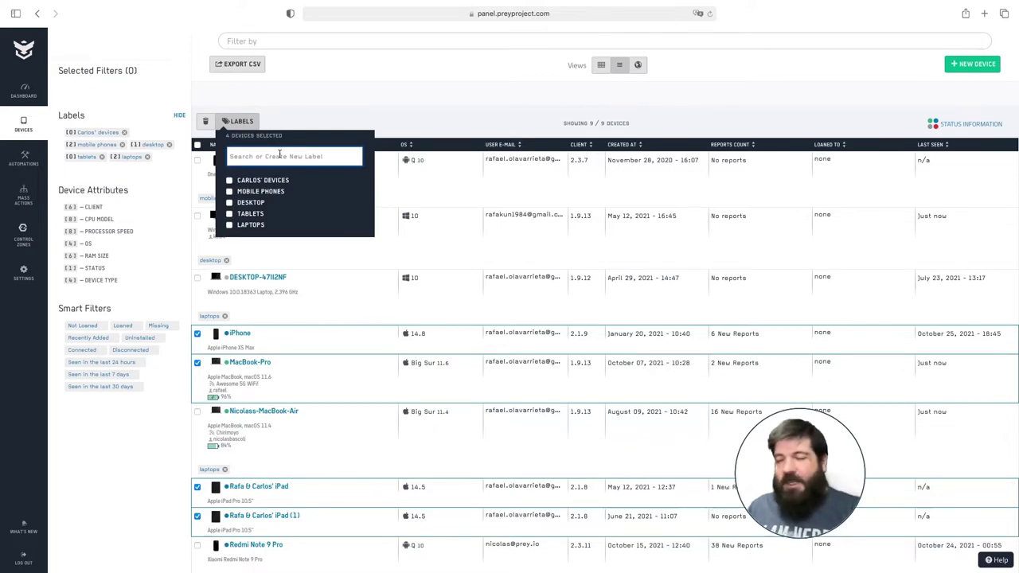
text(Rafael's Devices)
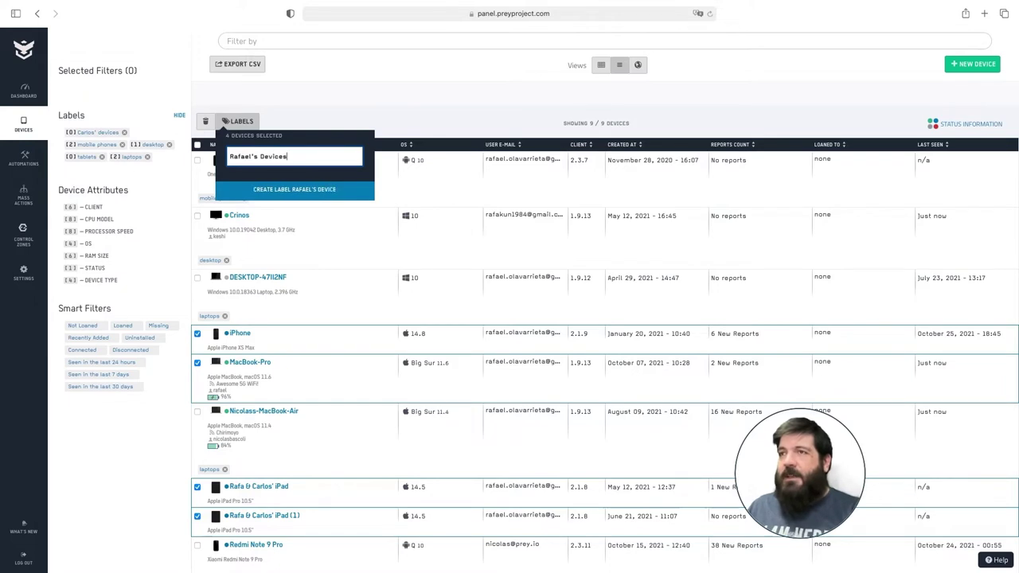
click(283, 191)
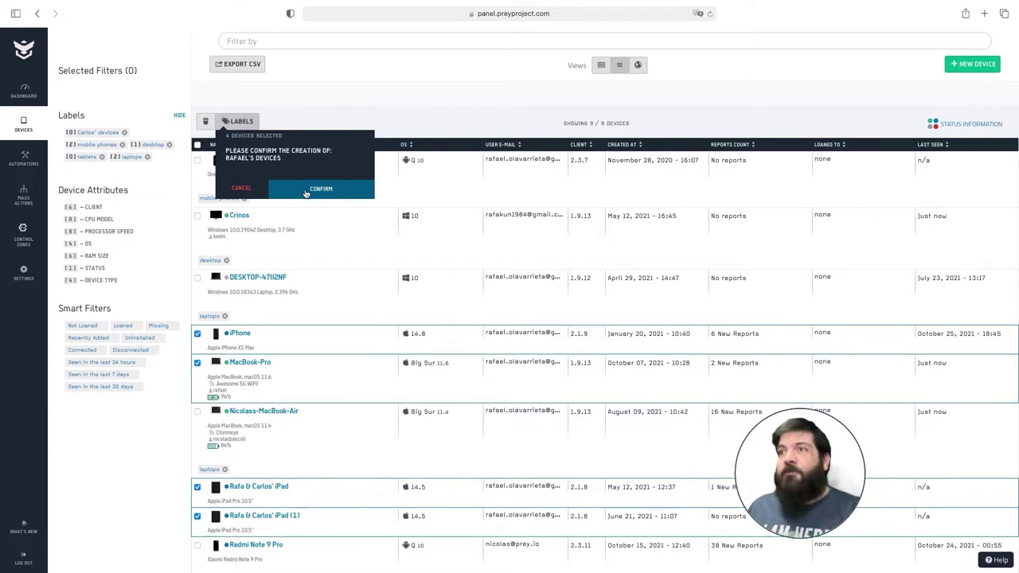
click(306, 191)
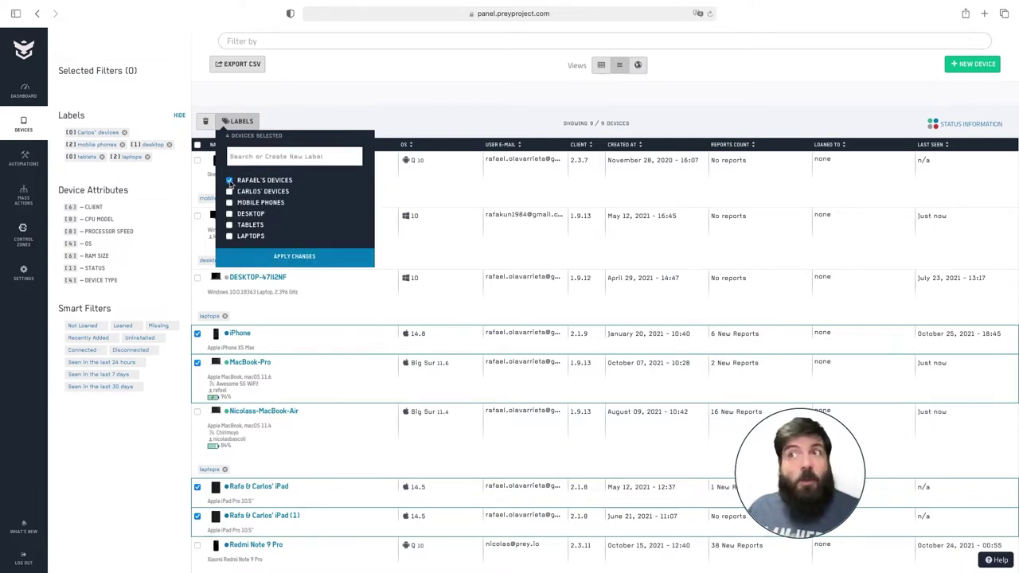
click(283, 259)
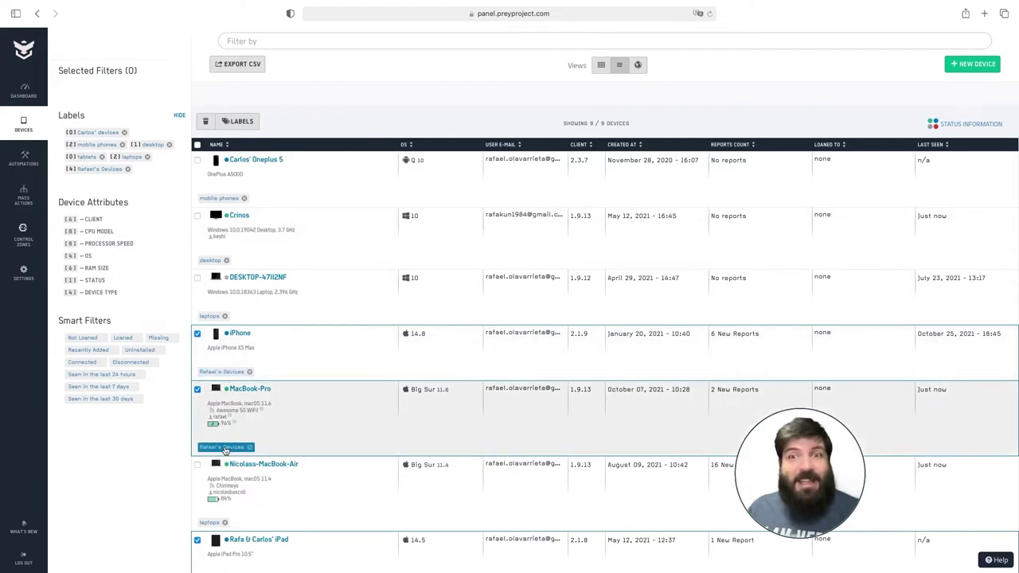
- Filter the device list by the new owner label, then remove that label from the iPhone
click(197, 144)
click(196, 144)
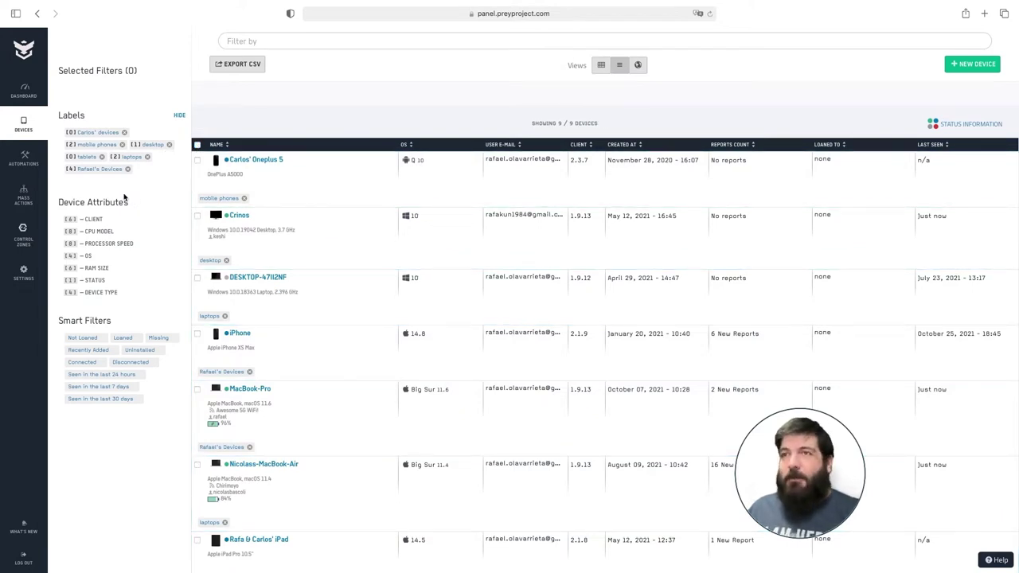
click(86, 173)
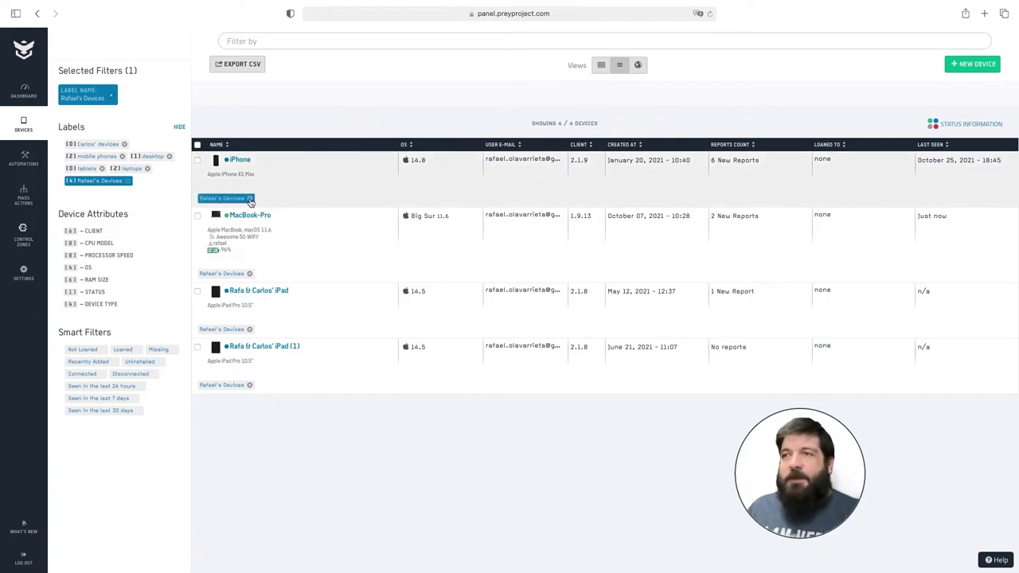
click(249, 199)
- Confirm the iPhone label removal, delete the label account-wide, and clear the filter to show all nine devices
click(587, 343)
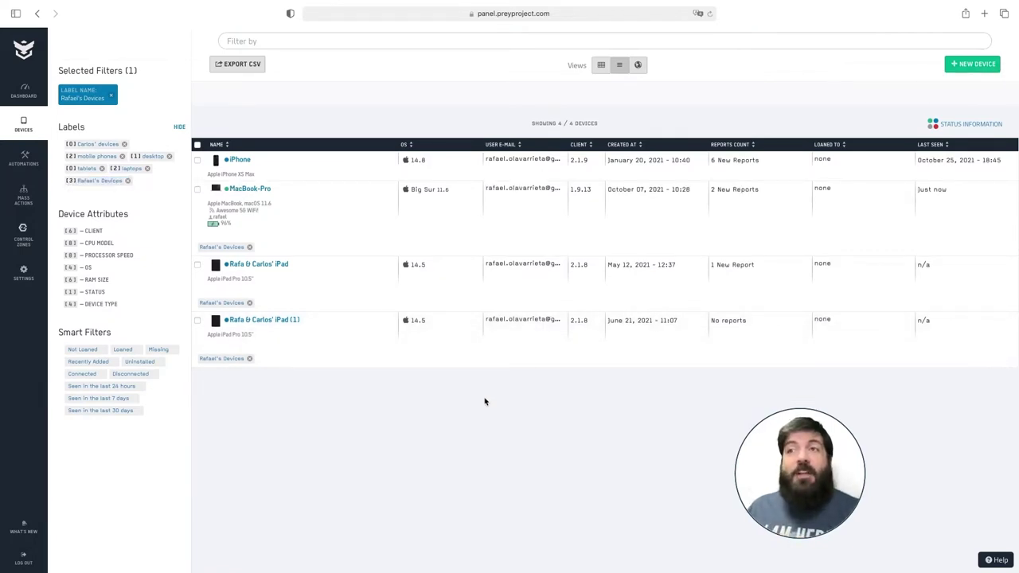
click(129, 184)
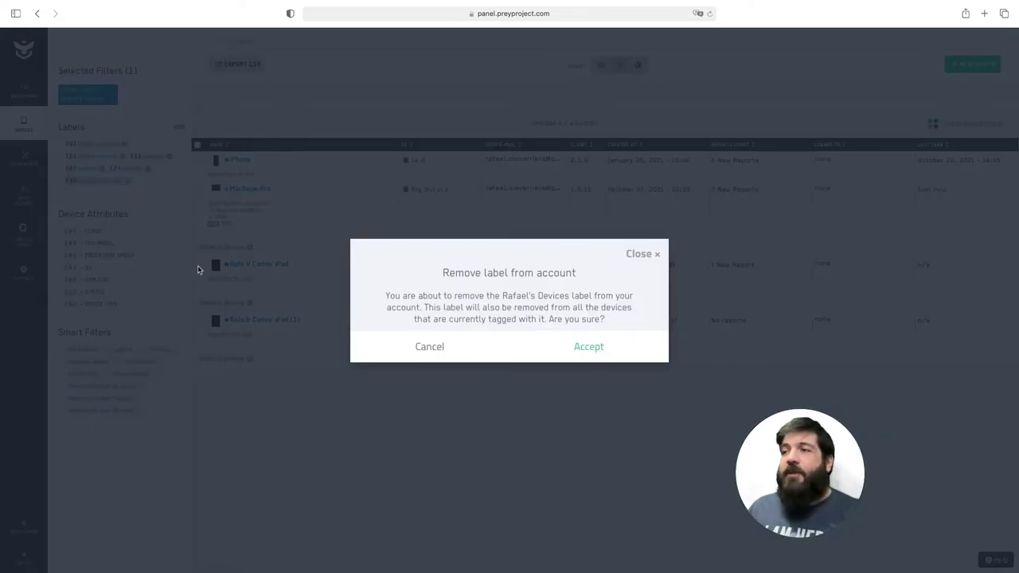
click(568, 346)
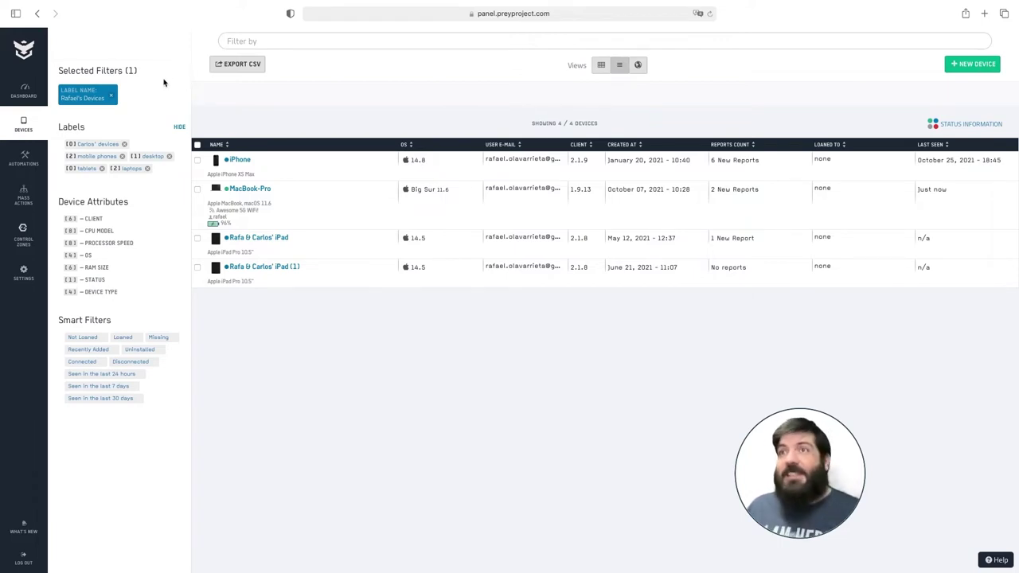
click(111, 96)
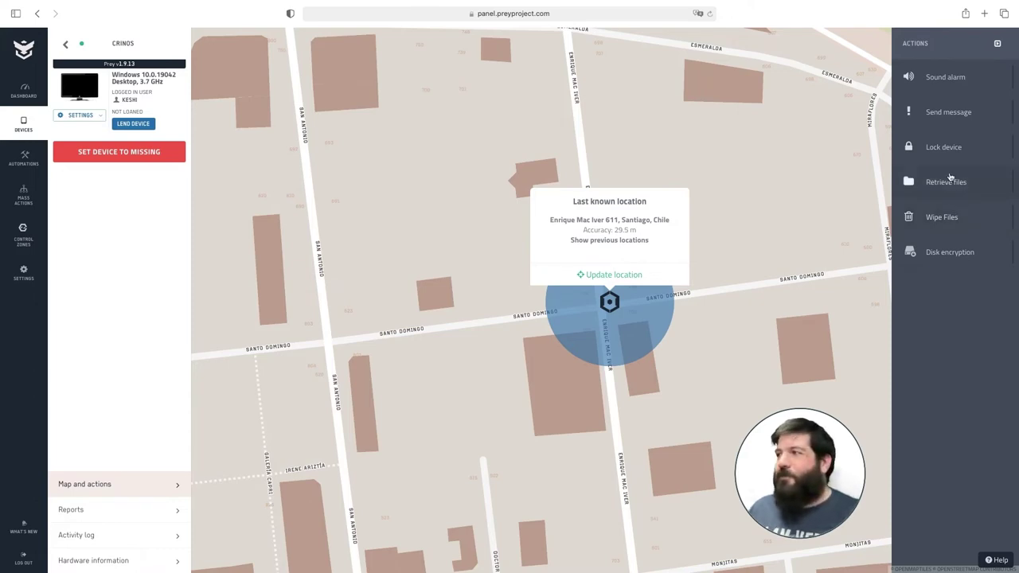
click(963, 84)
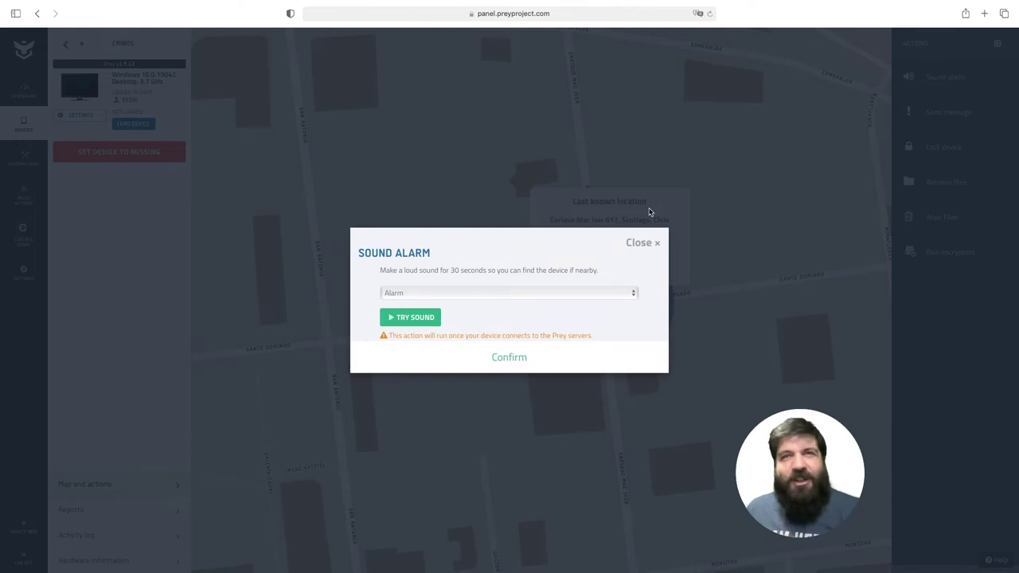
click(643, 242)
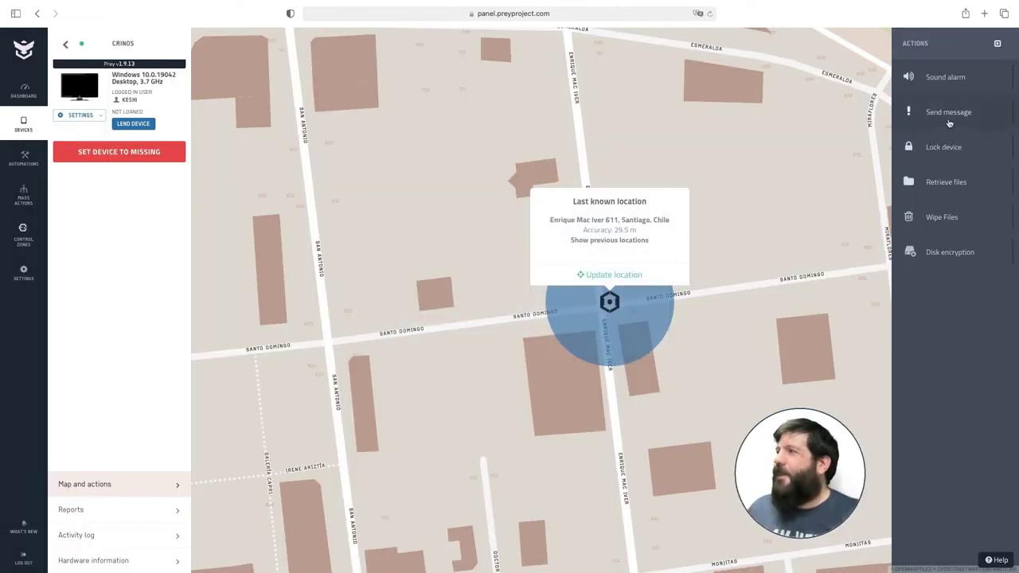
click(933, 118)
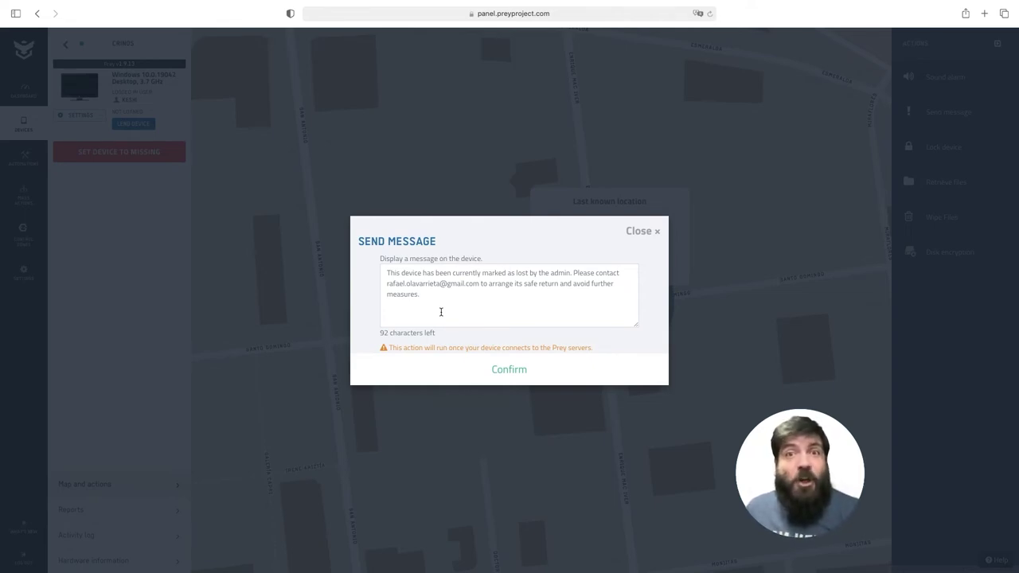
click(647, 234)
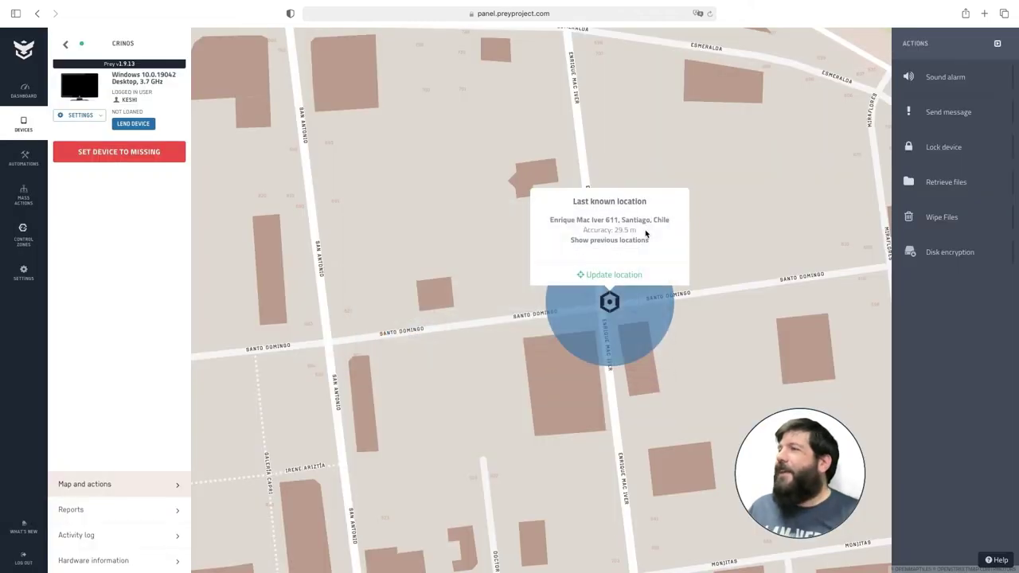
- Review Crinos's Lock Device unlock password and screen message, then close it without locking
click(971, 153)
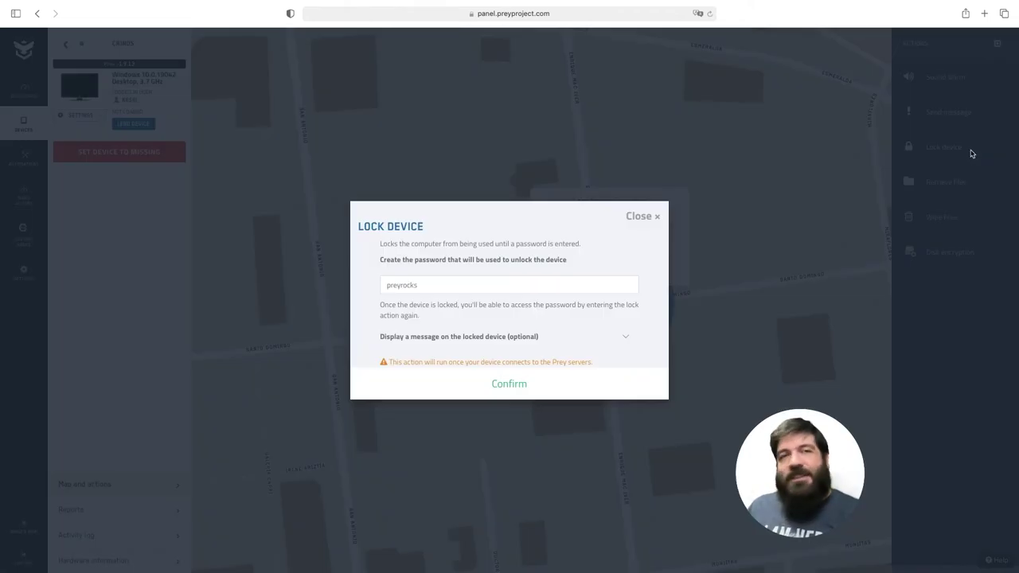
drag(446, 284, 381, 283)
click(446, 285)
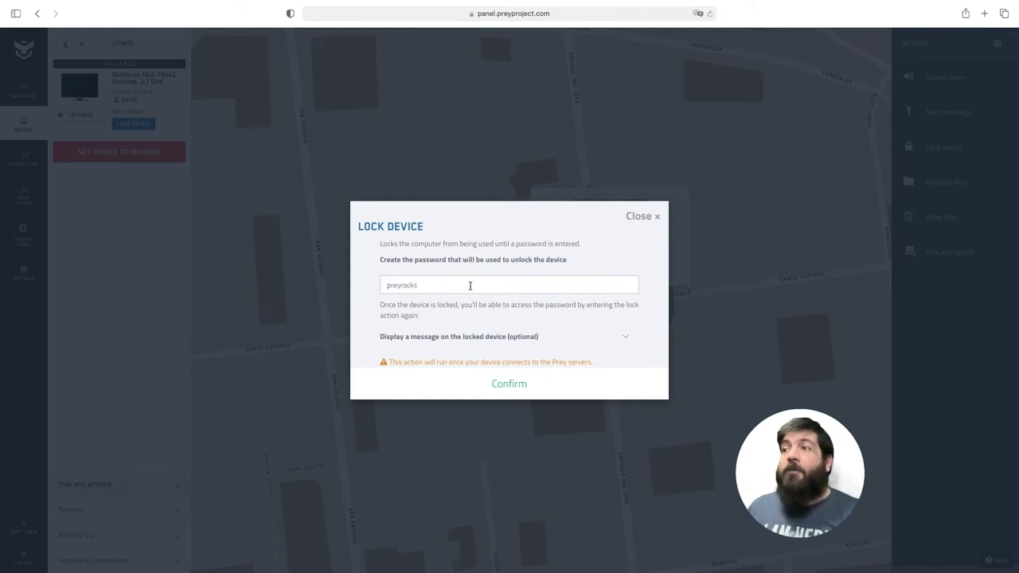
click(624, 338)
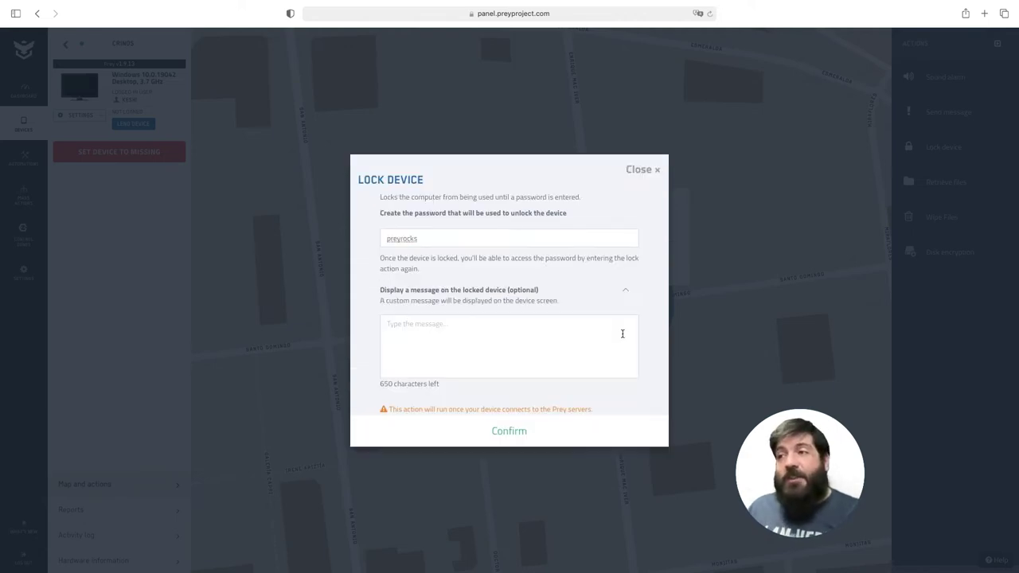
click(502, 336)
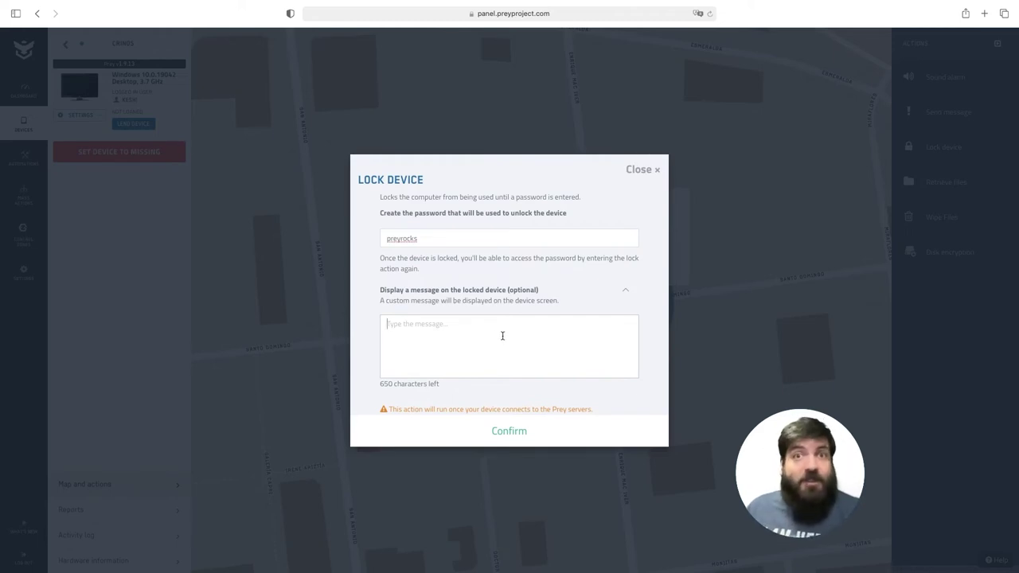
click(646, 171)
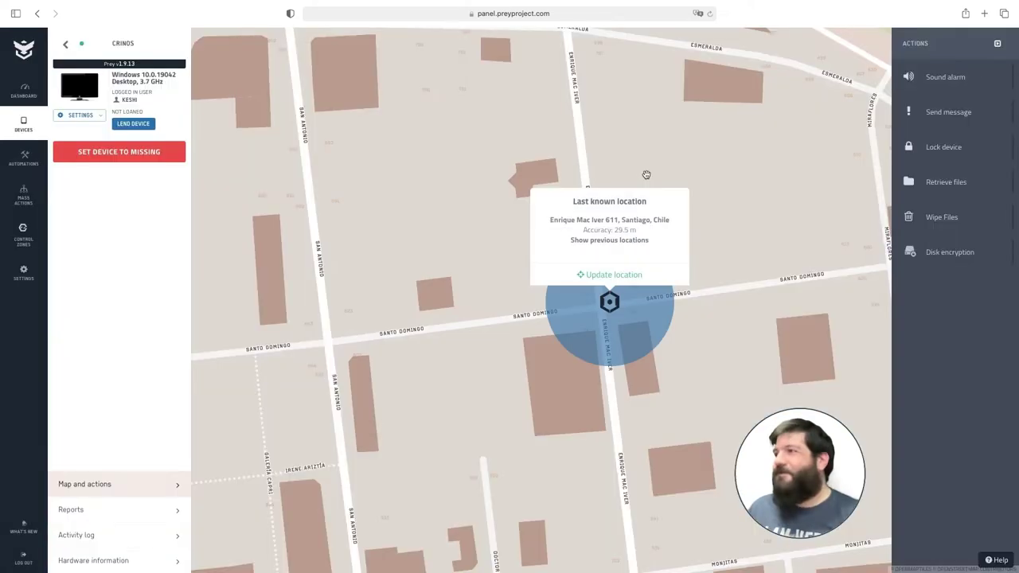
click(960, 191)
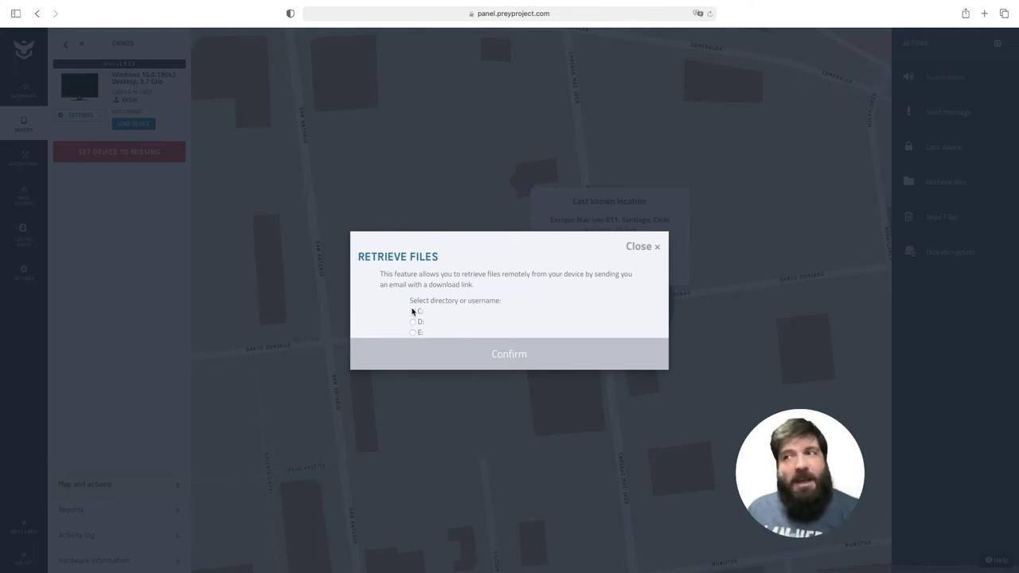
- Choose drive C: for file retrieval and connect to browse it remotely
click(413, 311)
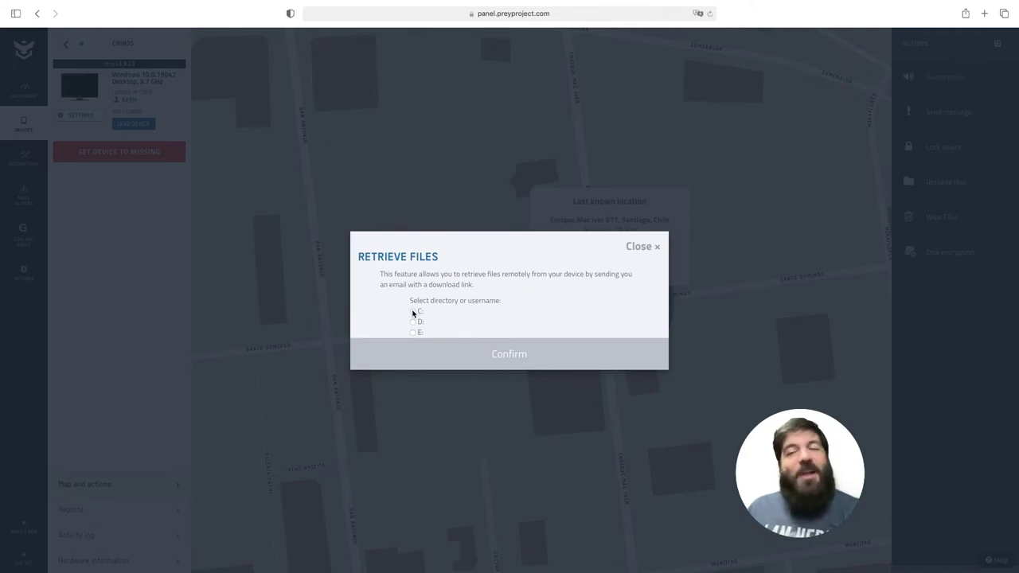
click(413, 311)
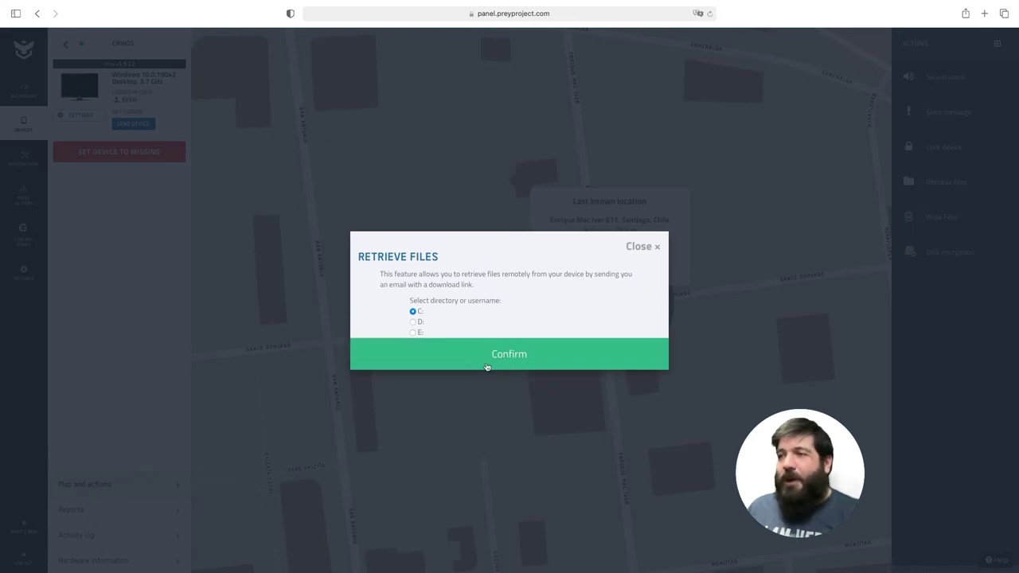
click(540, 362)
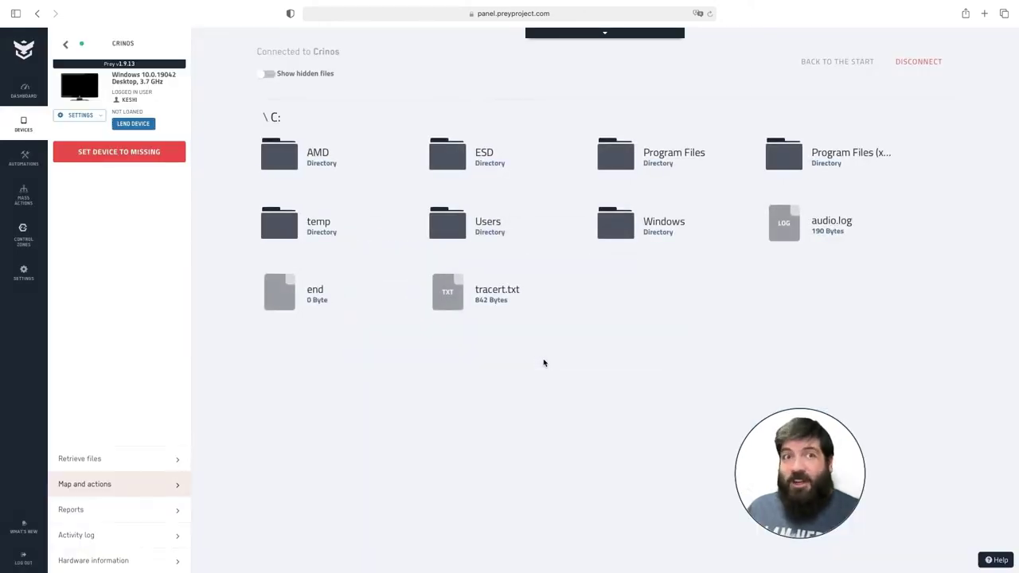
- Disconnect the remote file session on Crinos's C: drive
mouse_move(506, 321)
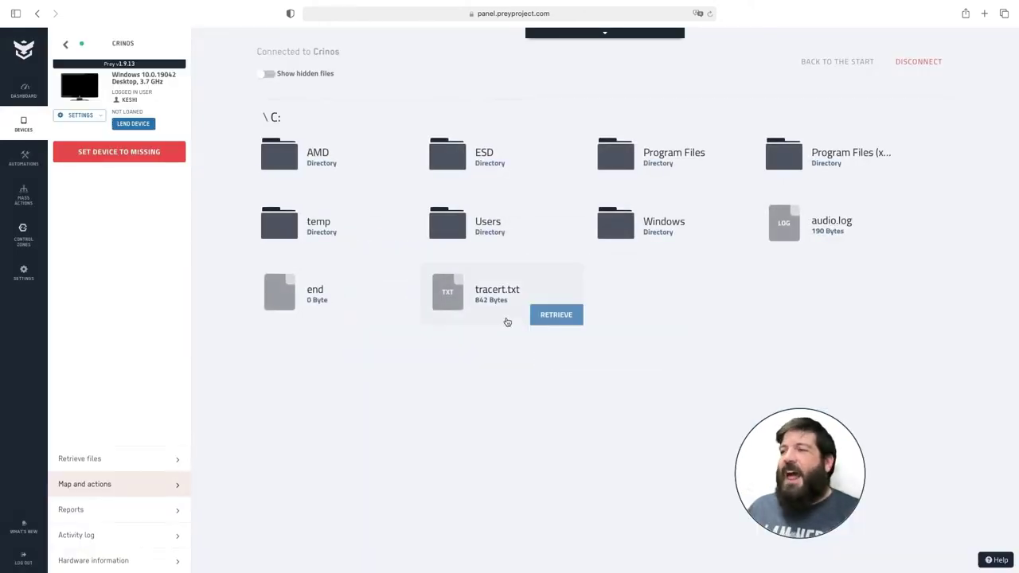
click(920, 62)
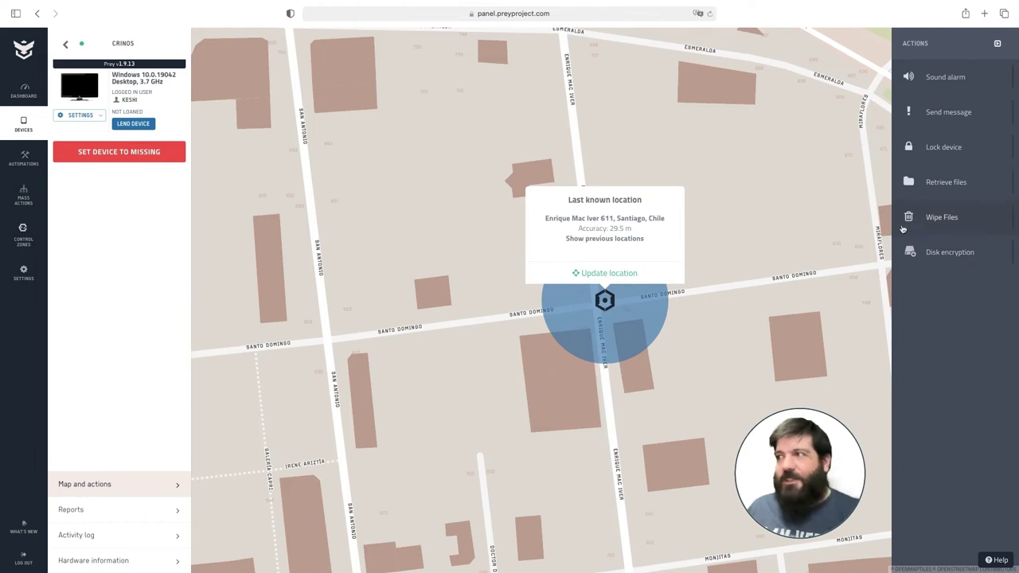
click(972, 222)
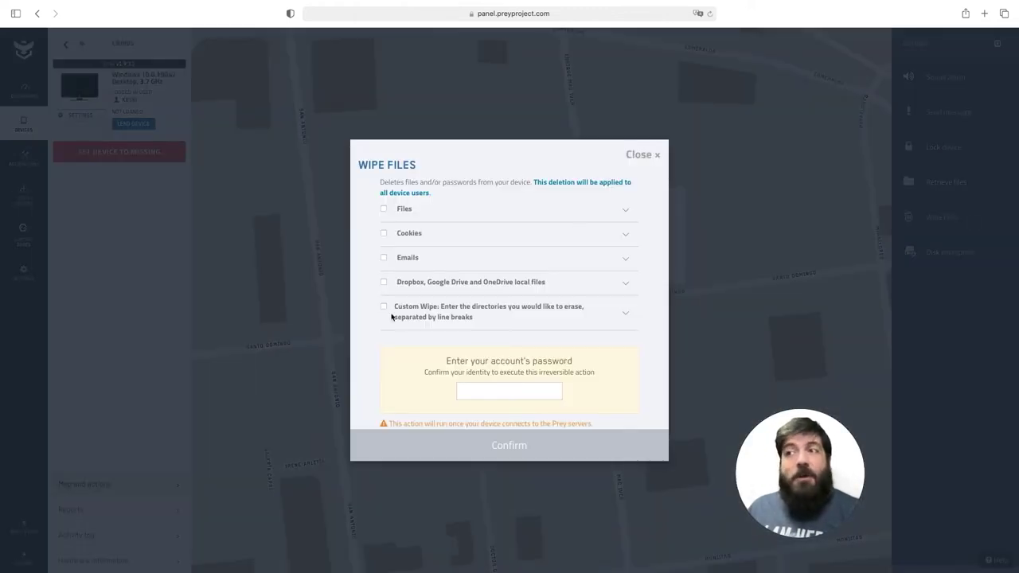
- Expand the Files, Cookies, Emails and cloud-storage wipe details to see what each deletes
click(624, 212)
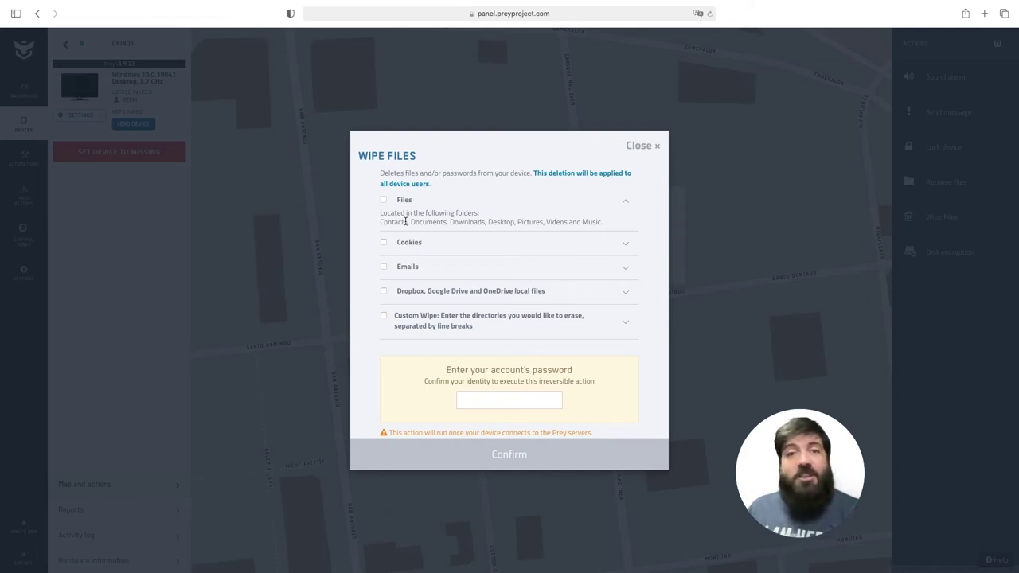
click(623, 245)
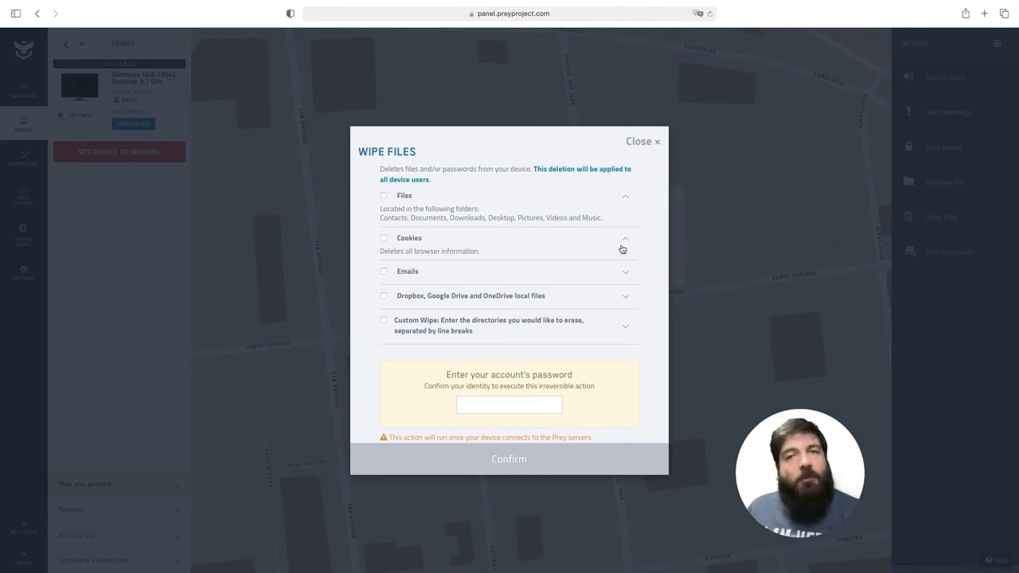
click(625, 271)
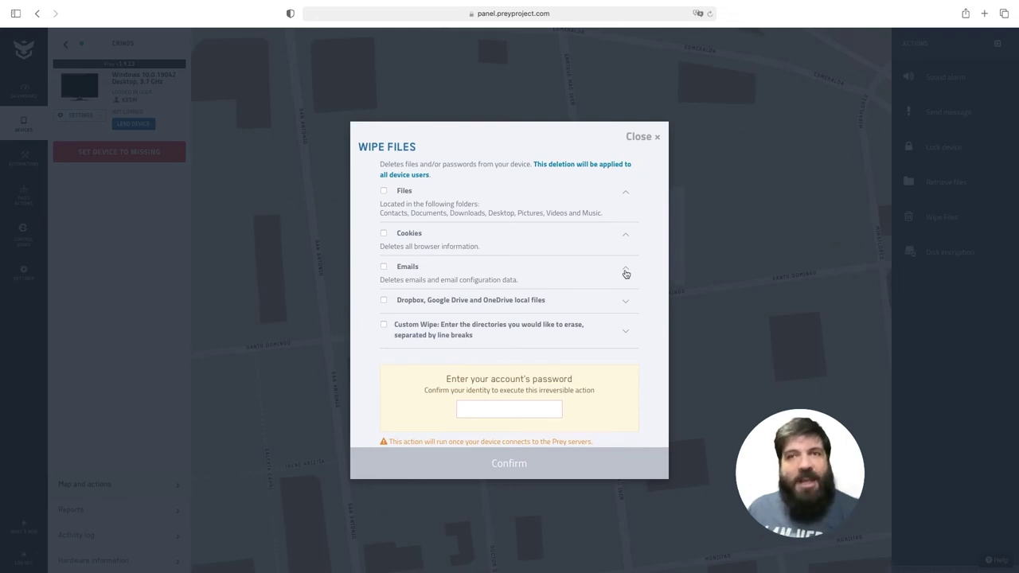
click(624, 300)
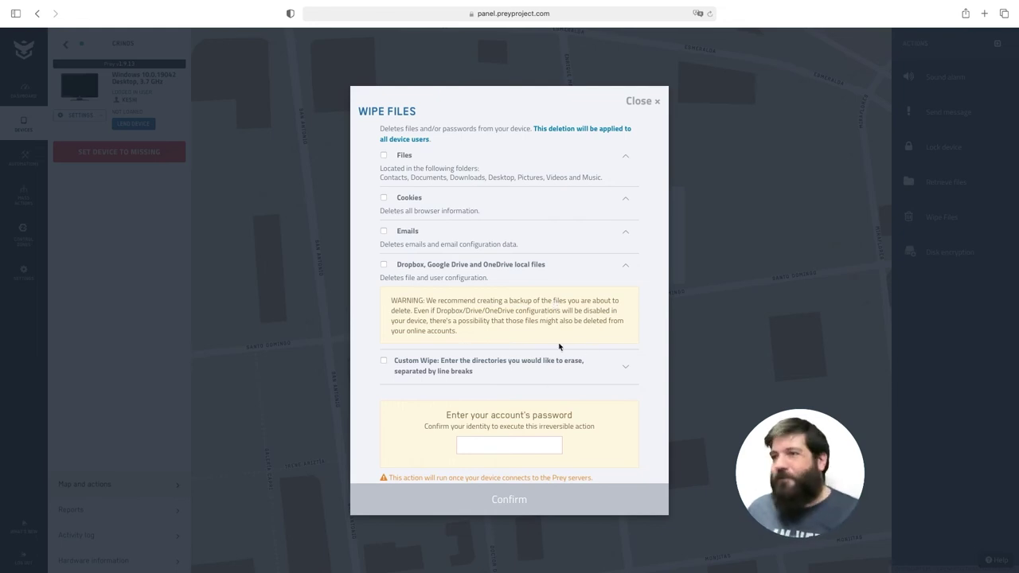
- Read the Custom Wipe directory instructions, then close the Wipe Files dialog without wiping
click(624, 367)
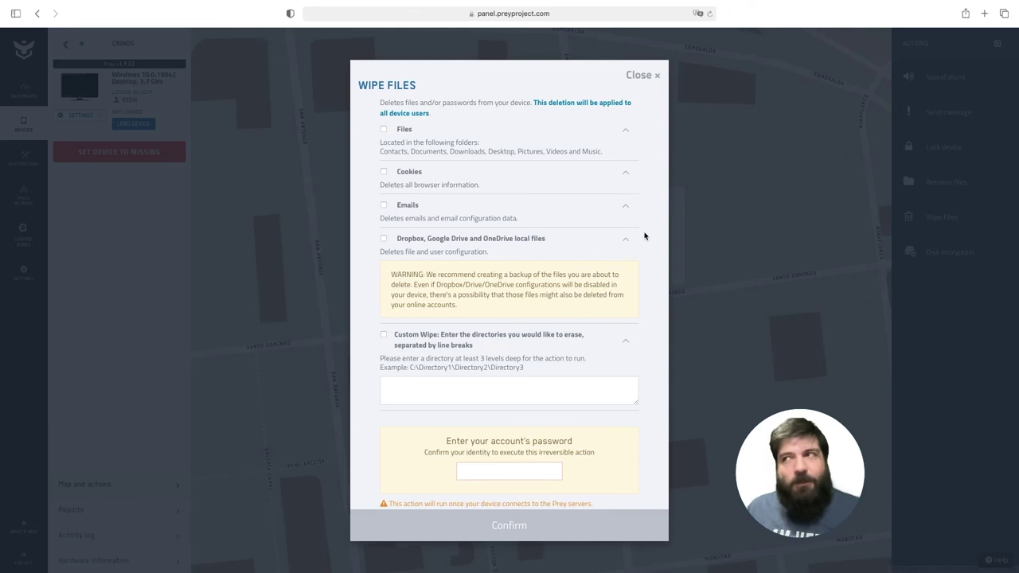
click(644, 75)
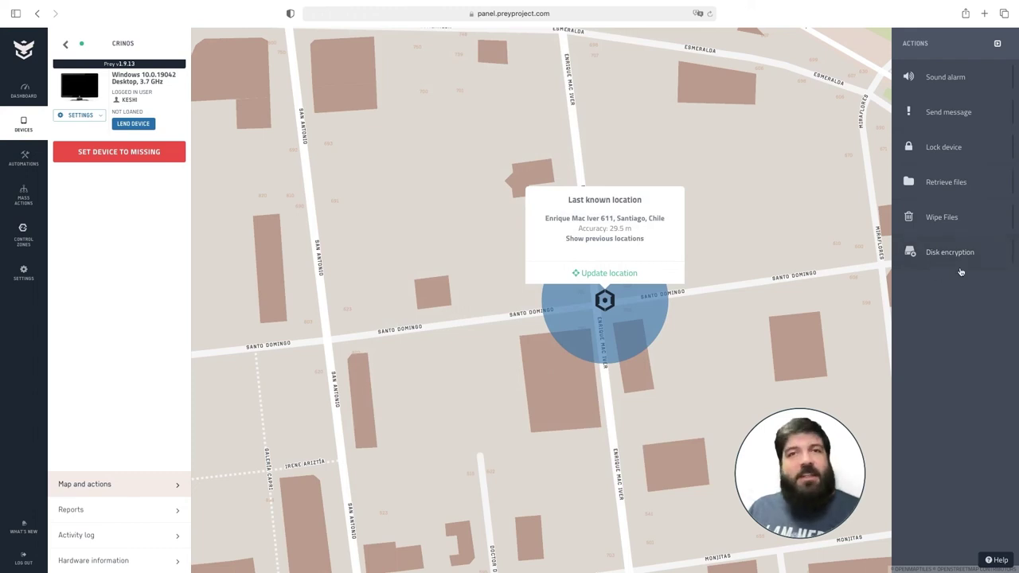
click(944, 255)
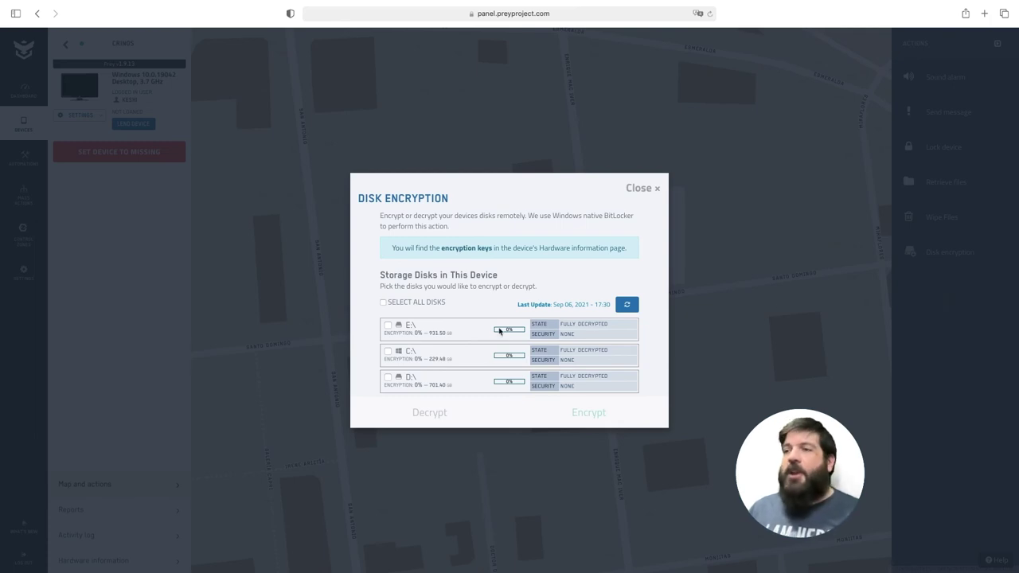
click(388, 325)
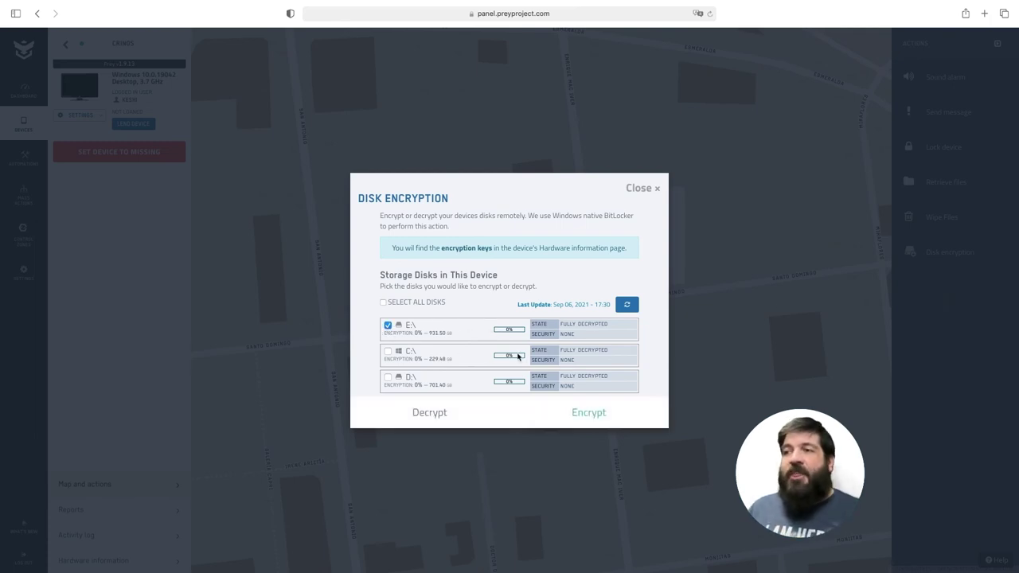
click(618, 420)
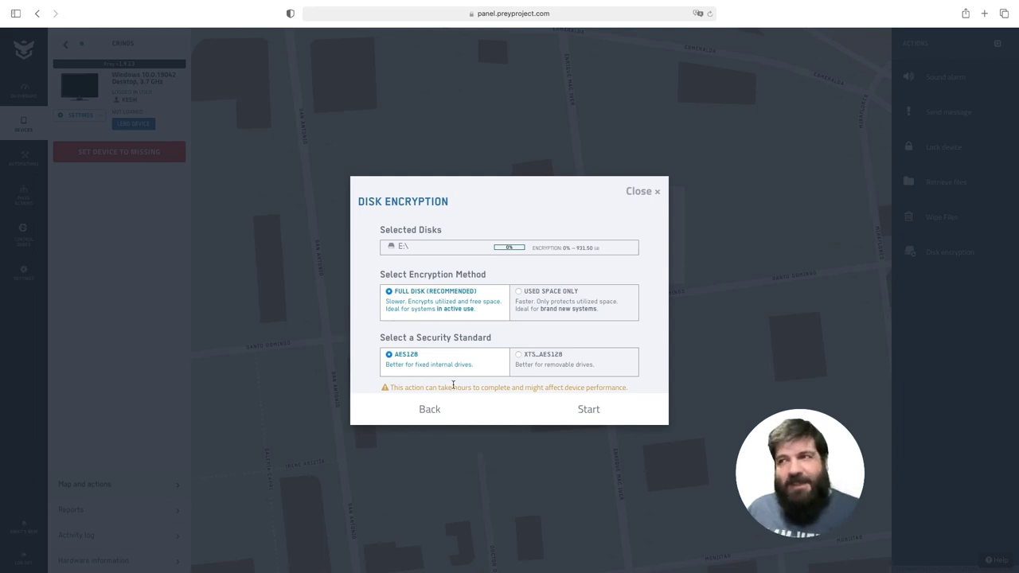
click(655, 192)
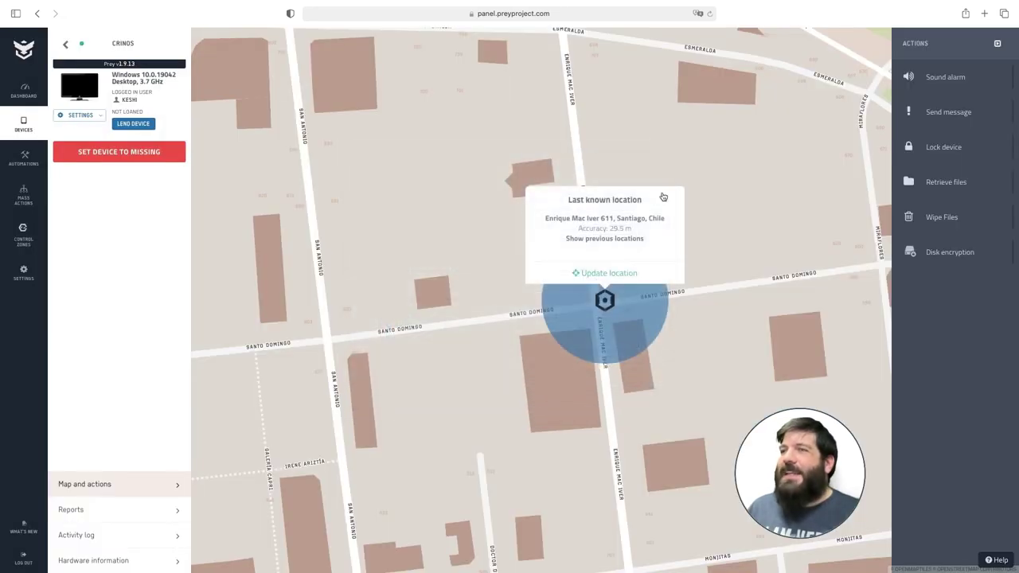
click(65, 44)
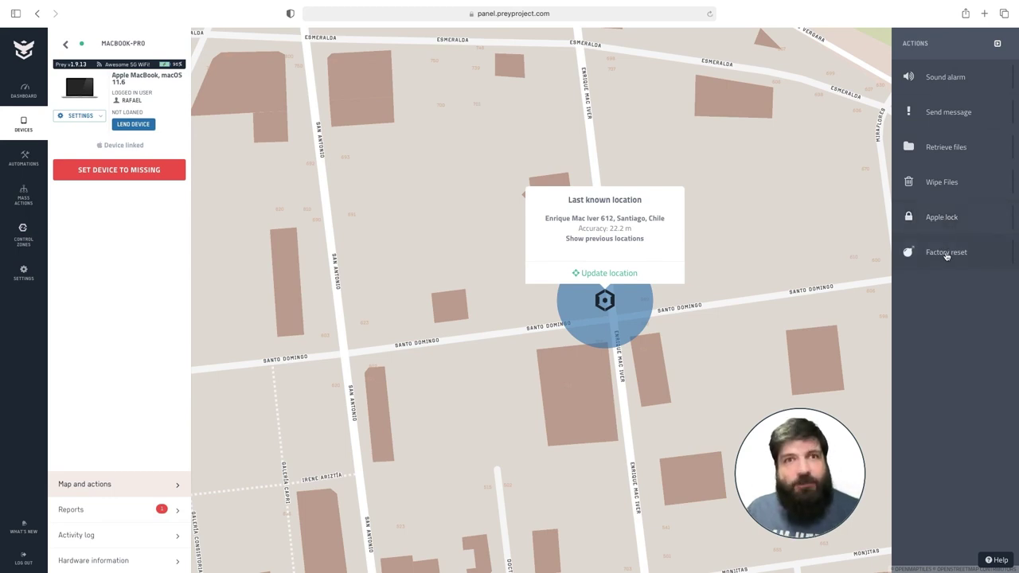
- Bring up the MacBook-Pro's Apple Lock dialog to create a 6-digit PIN
click(950, 224)
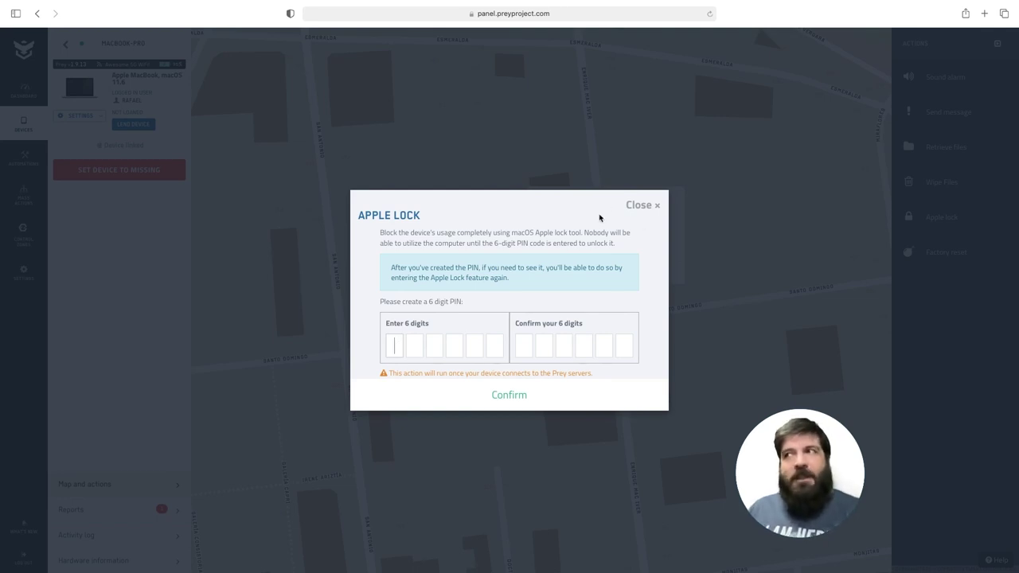
- Close Apple Lock unset, view the Mac's Factory Reset options, and dismiss them unconfirmed
click(648, 208)
click(987, 263)
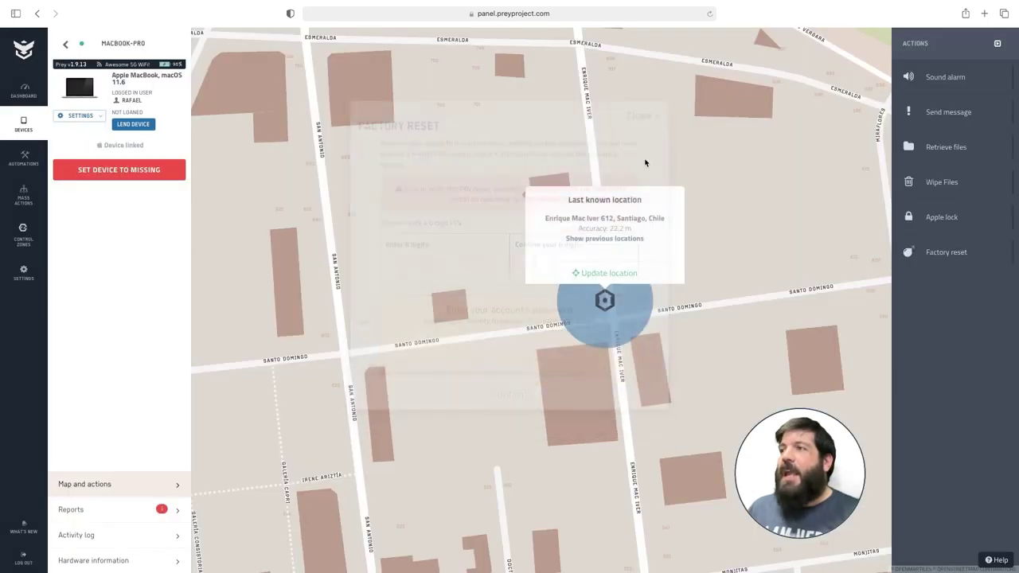
click(644, 161)
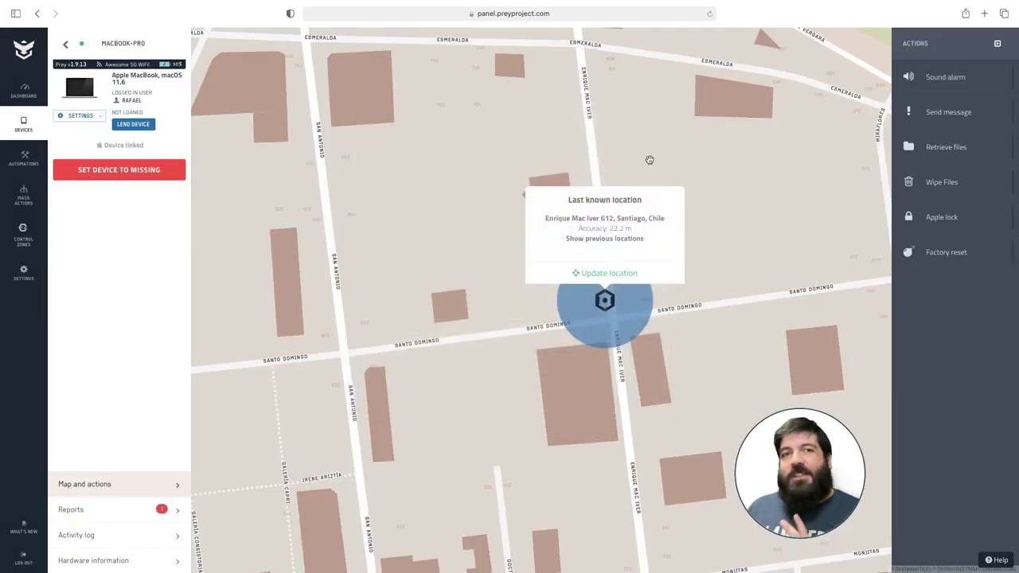